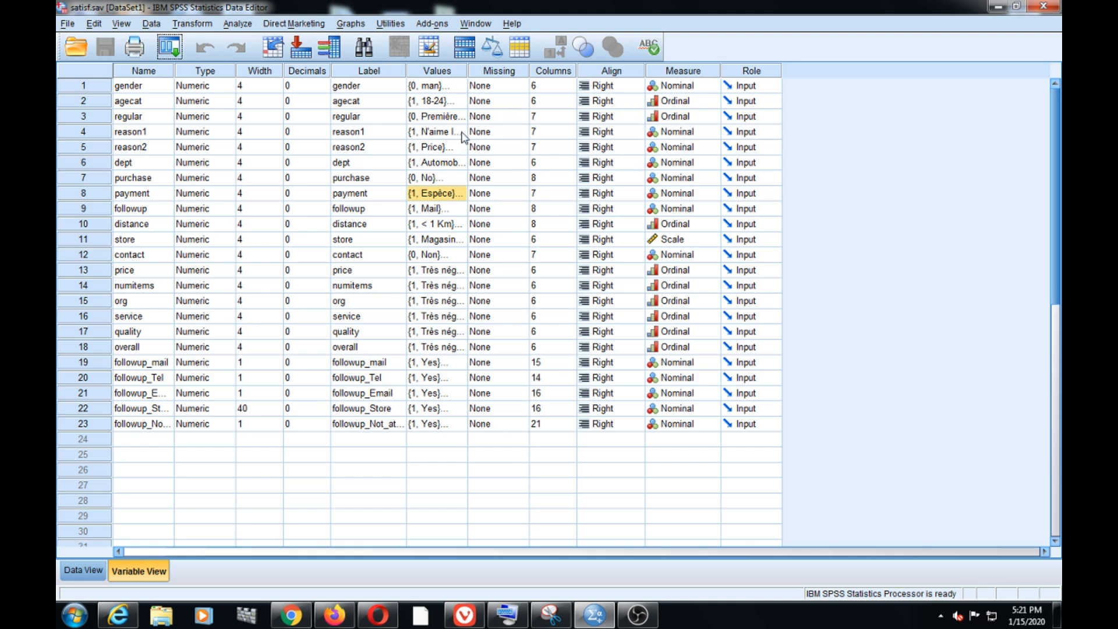
{"action": "left_click", "coordinate": [236, 24]}
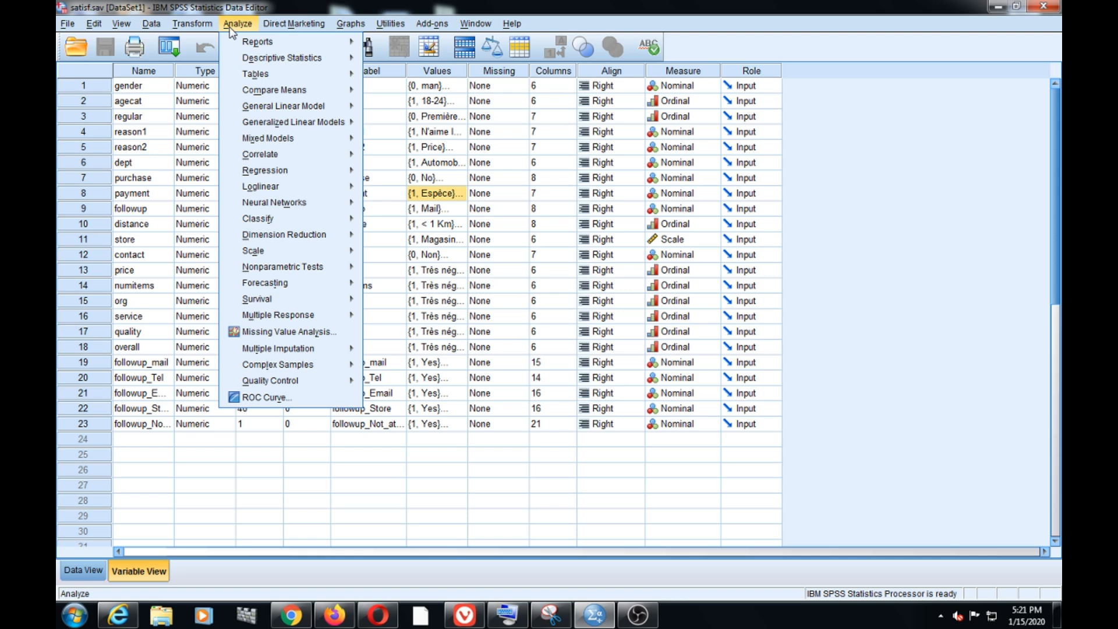
{"action": "left_click", "coordinate": [243, 10]}
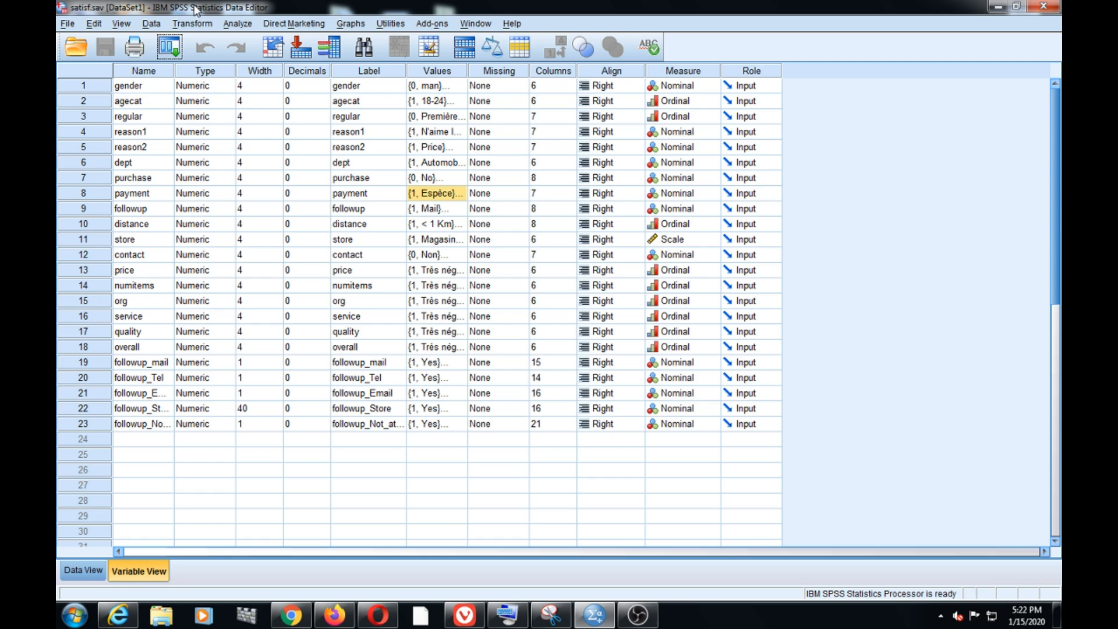
Step: Open the Crosstabs analysis dialog, then reposition and widen it for more room in the variable lists
{"action": "left_click", "coordinate": [243, 27]}
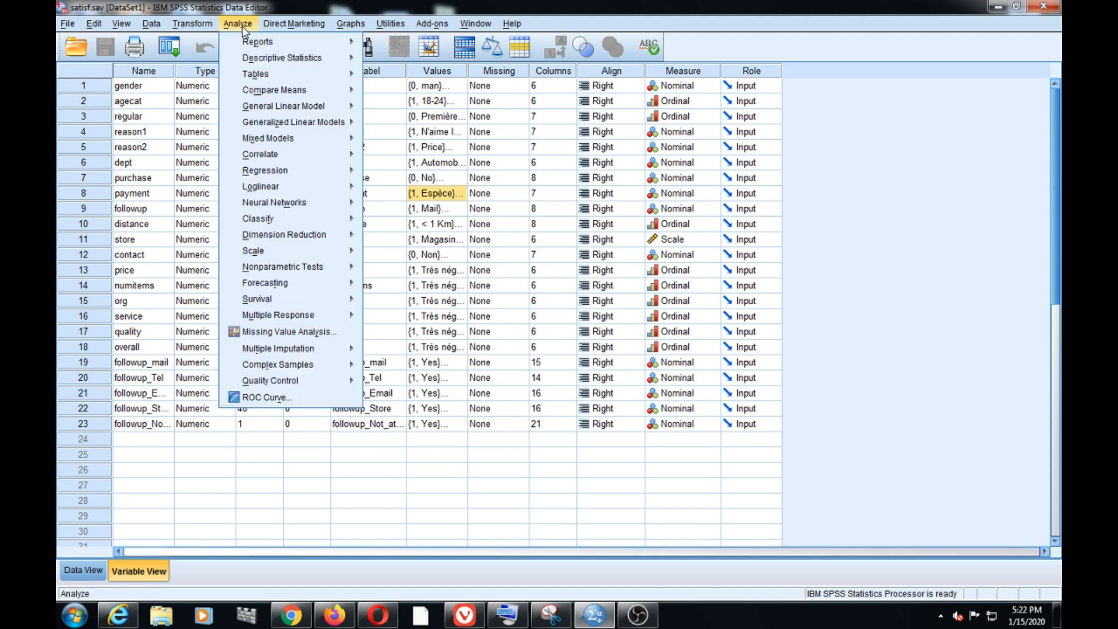
{"action": "mouse_move", "coordinate": [327, 58]}
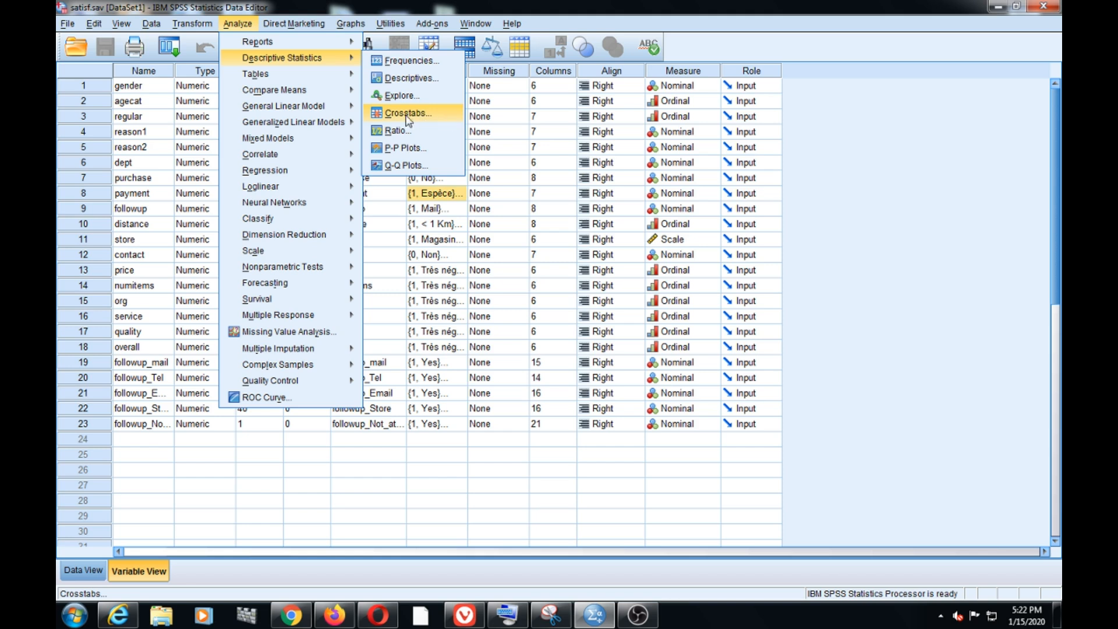
{"action": "left_click", "coordinate": [425, 114]}
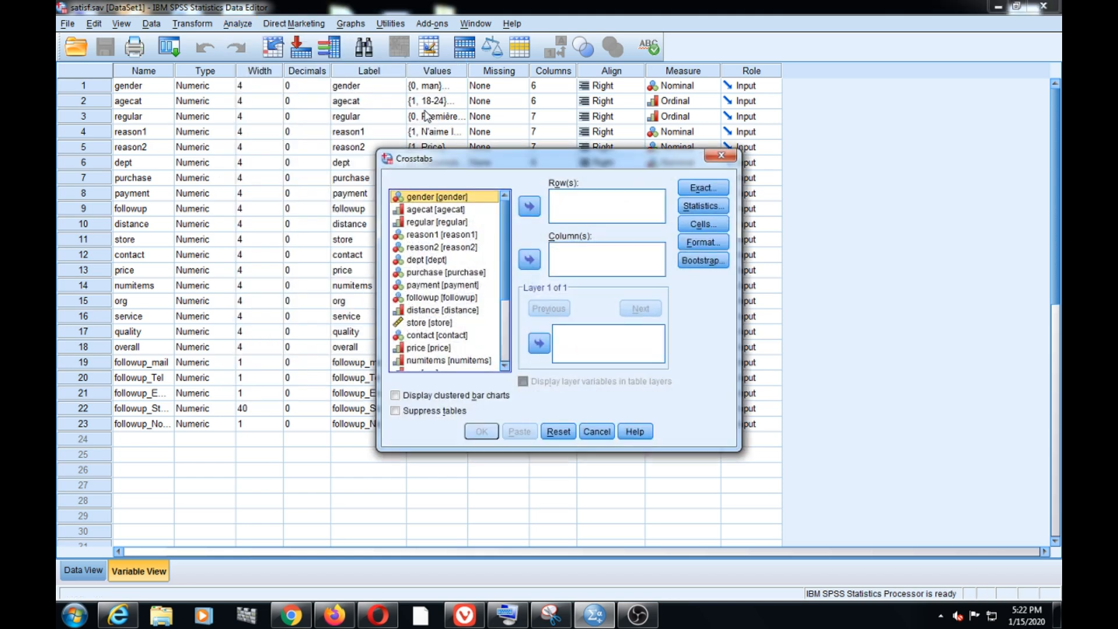
{"action": "left_click_drag", "start_coordinate": [475, 165], "coordinate": [405, 118]}
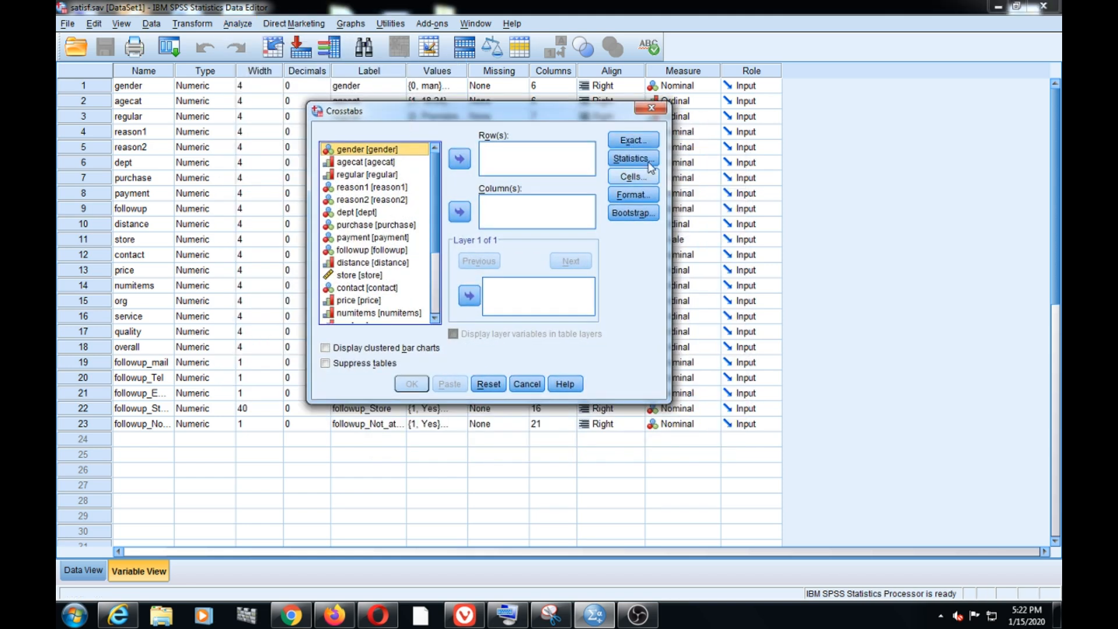
{"action": "left_click_drag", "start_coordinate": [668, 192], "coordinate": [838, 192]}
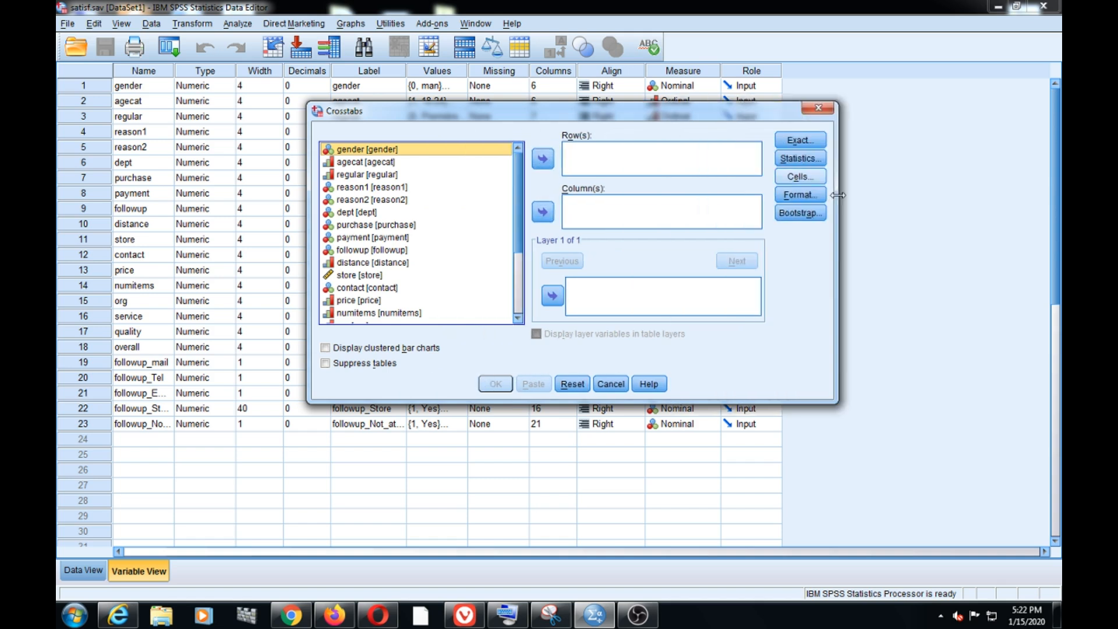
{"action": "left_click", "coordinate": [587, 101]}
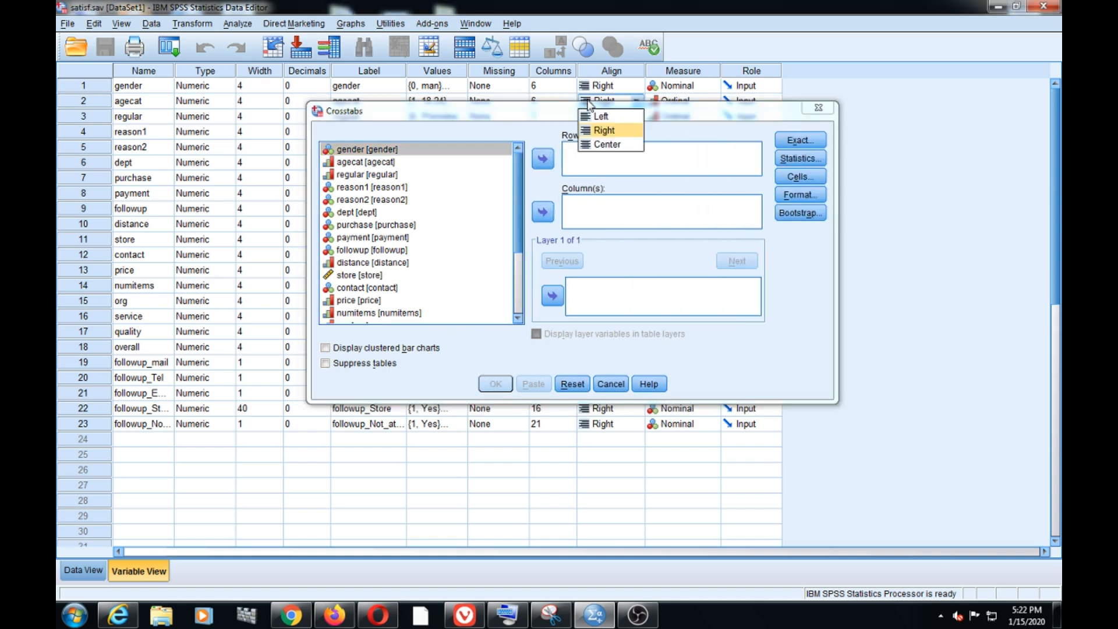
{"action": "left_click", "coordinate": [540, 110]}
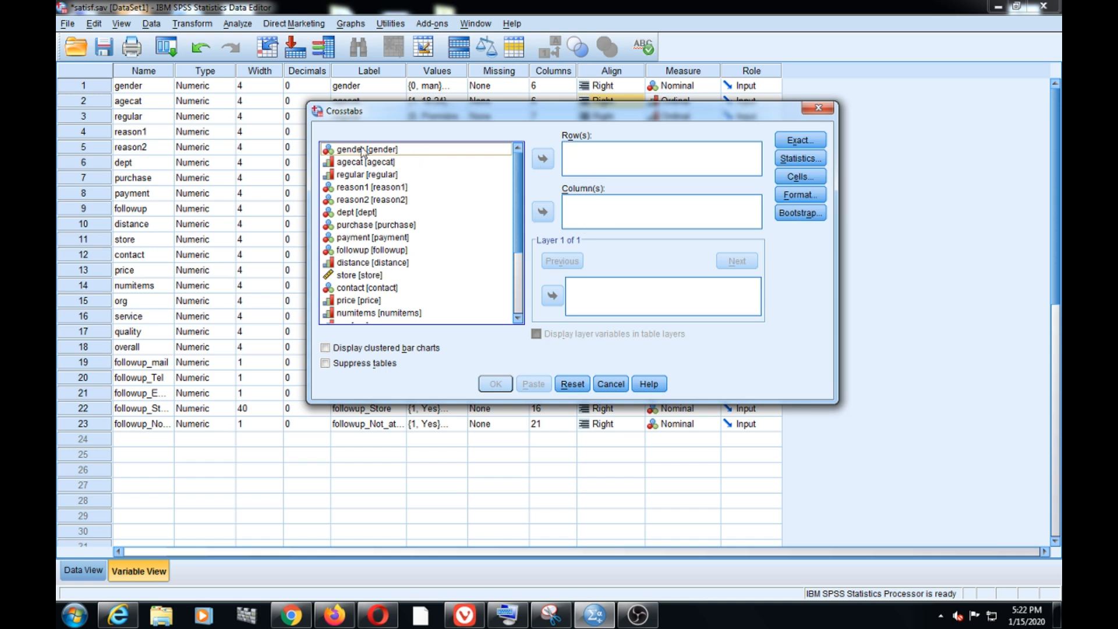
Step: Assign gender as the crosstab's row variable and agecat as its column variable
{"action": "left_click", "coordinate": [358, 163]}
{"action": "left_click", "coordinate": [365, 150]}
{"action": "left_click", "coordinate": [368, 150]}
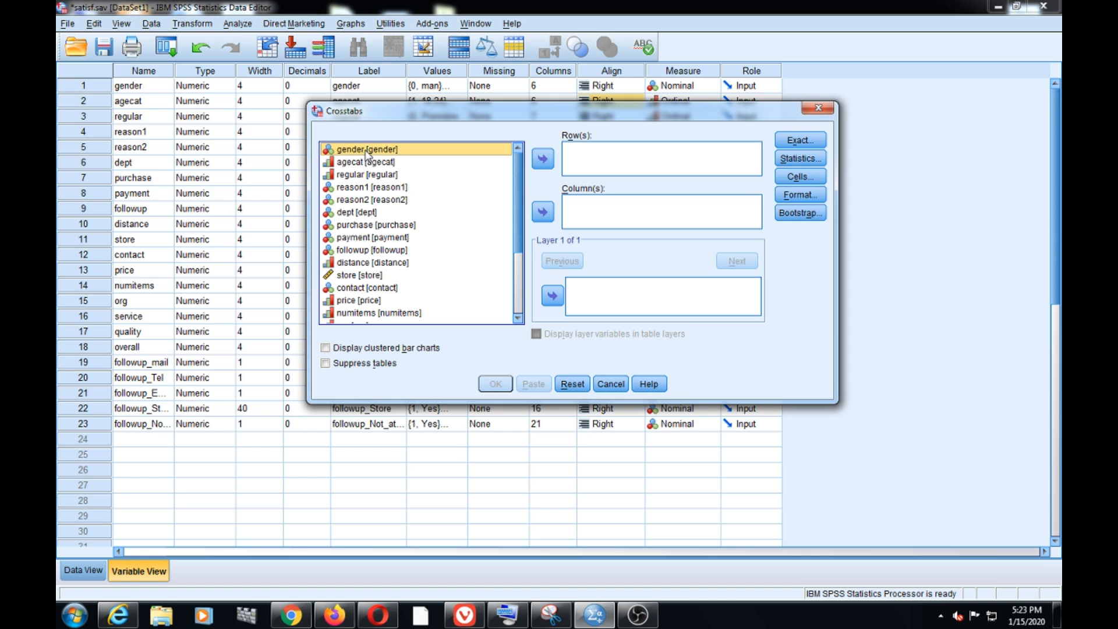
{"action": "left_click", "coordinate": [348, 163]}
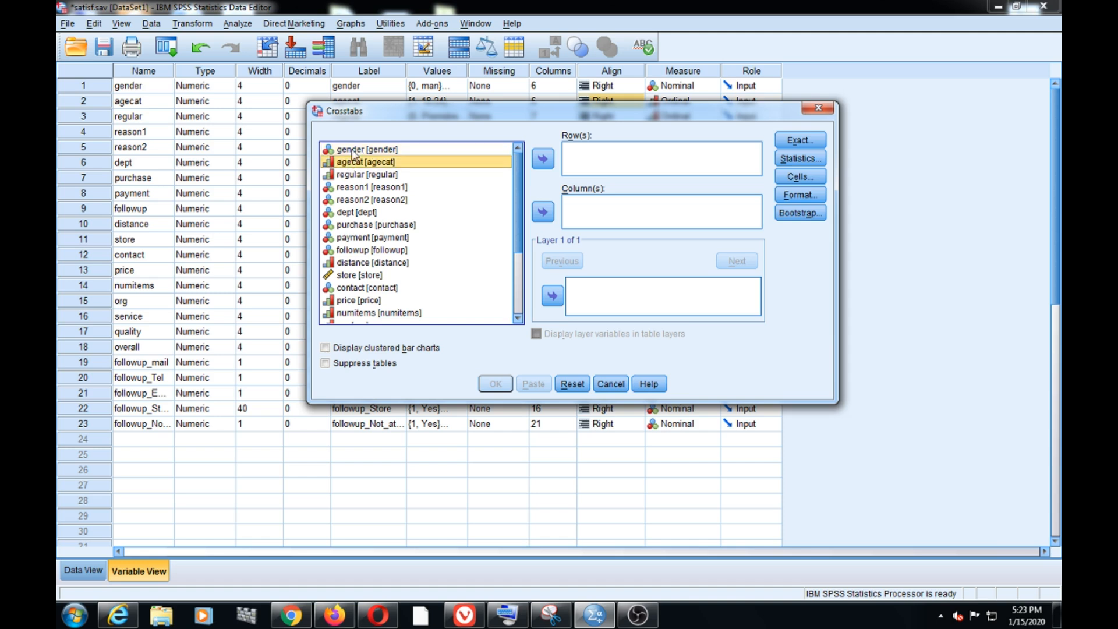
{"action": "left_click", "coordinate": [352, 150]}
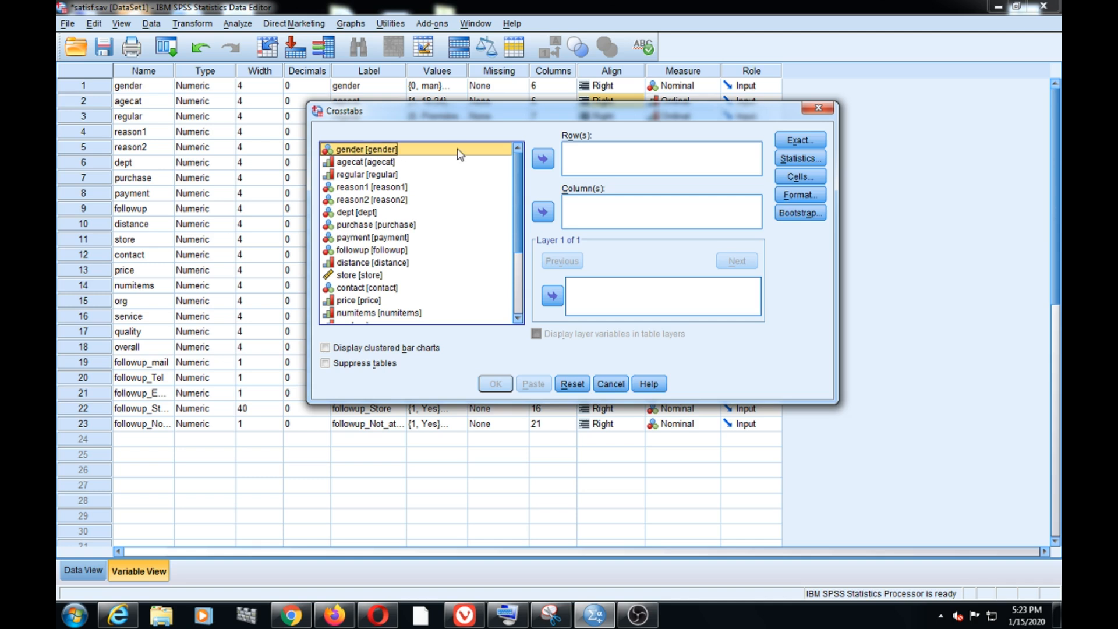
{"action": "left_click", "coordinate": [542, 158]}
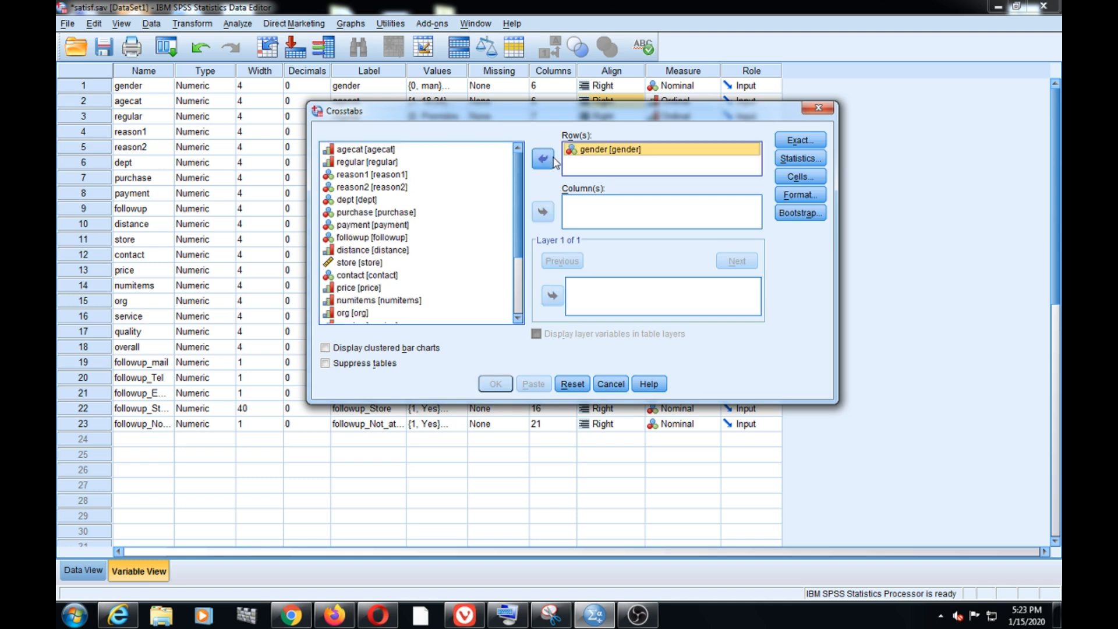
{"action": "left_click", "coordinate": [350, 163]}
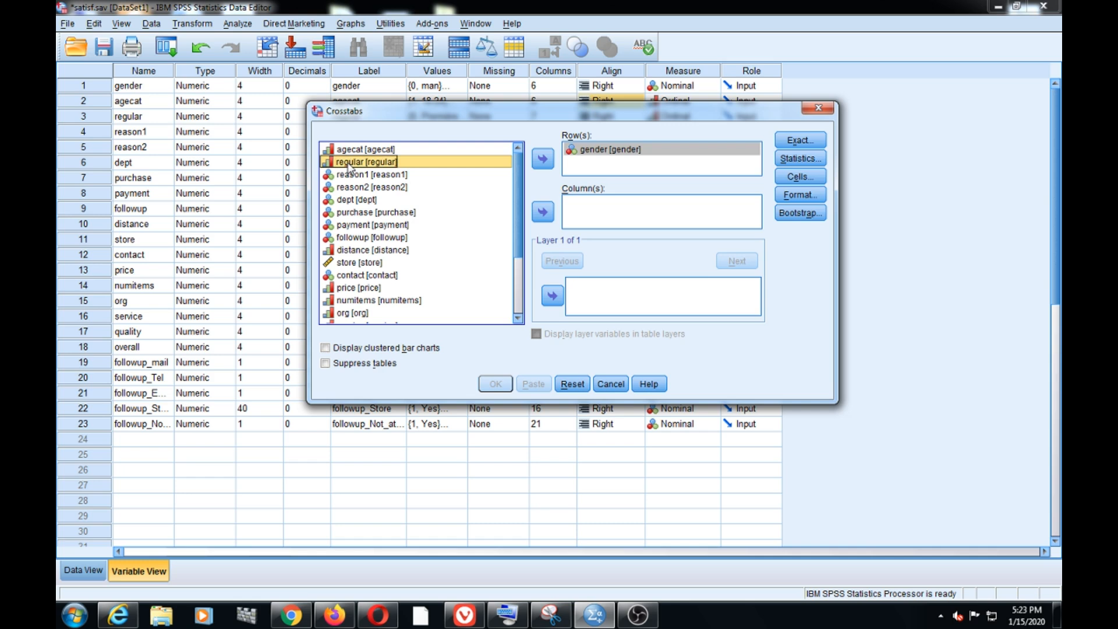
{"action": "left_click", "coordinate": [352, 150]}
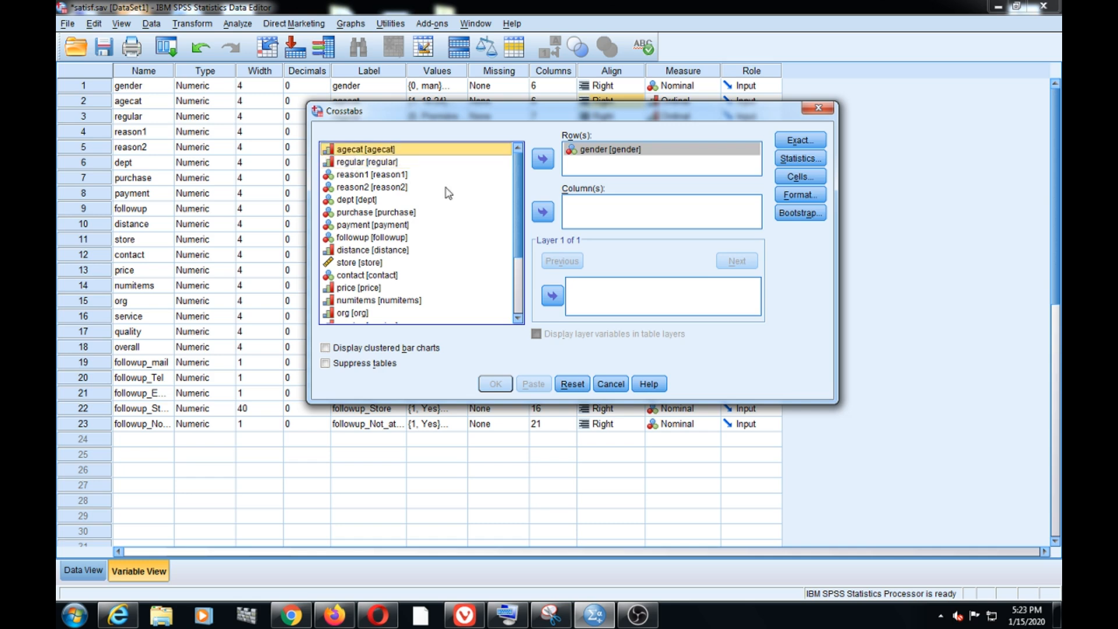
{"action": "left_click", "coordinate": [542, 213]}
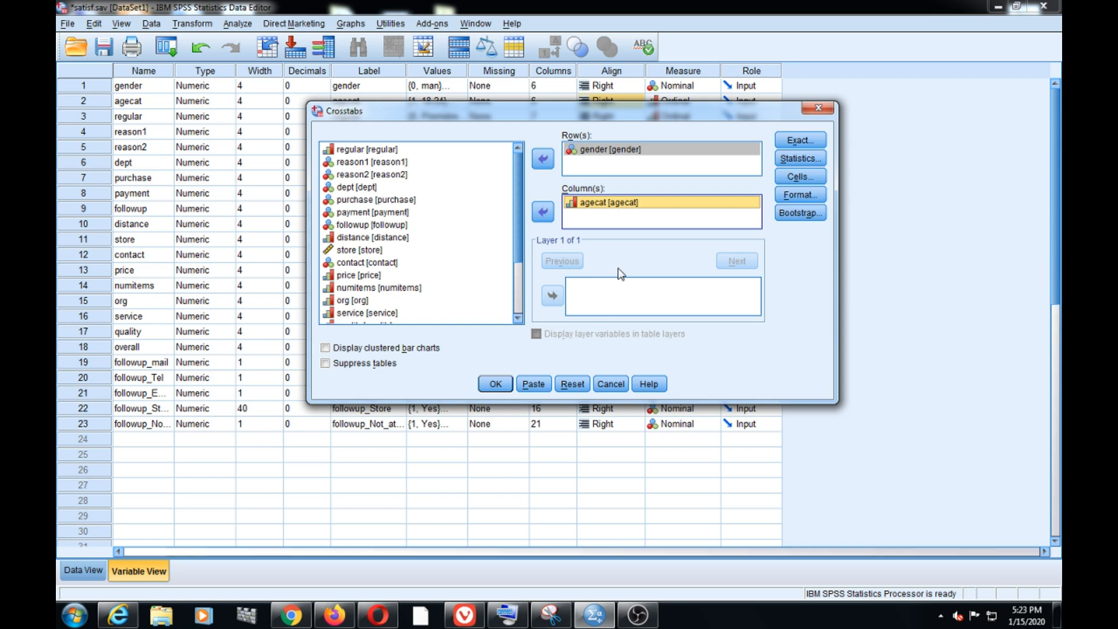
Step: Enable the Chi-square statistic and run the gender by agecat crosstab
{"action": "left_click", "coordinate": [800, 159]}
{"action": "left_click", "coordinate": [479, 161]}
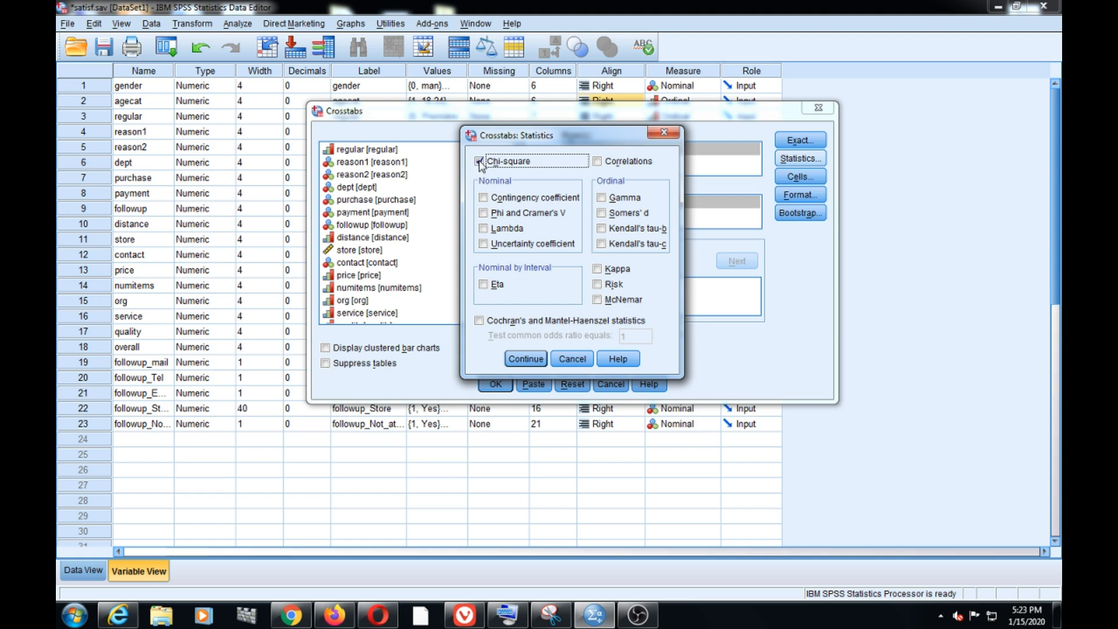
{"action": "left_click", "coordinate": [526, 360]}
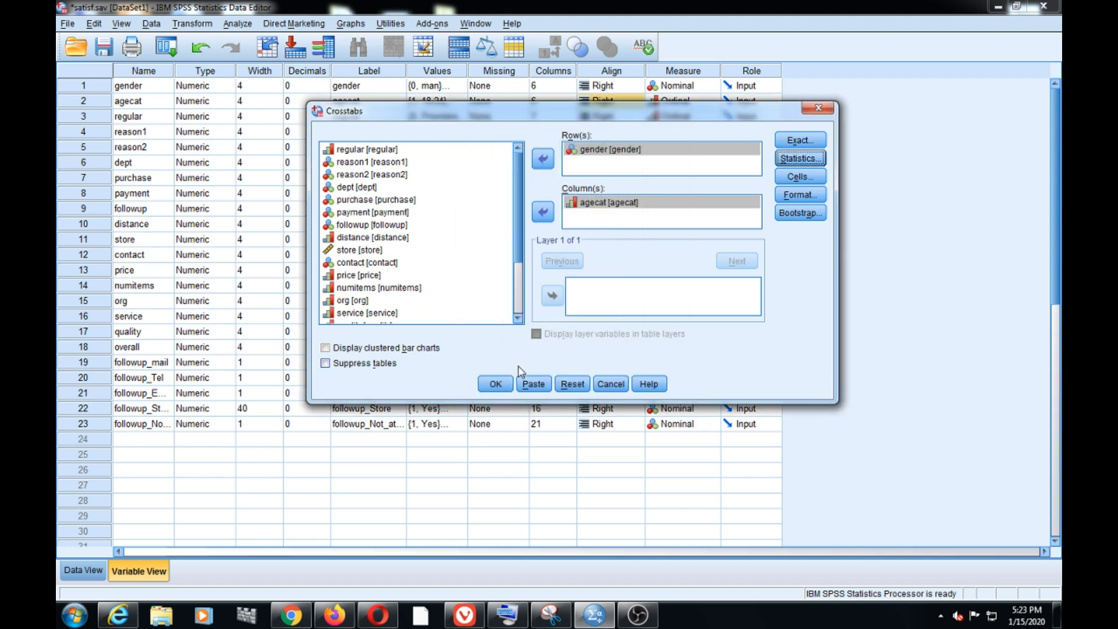
{"action": "left_click", "coordinate": [494, 385]}
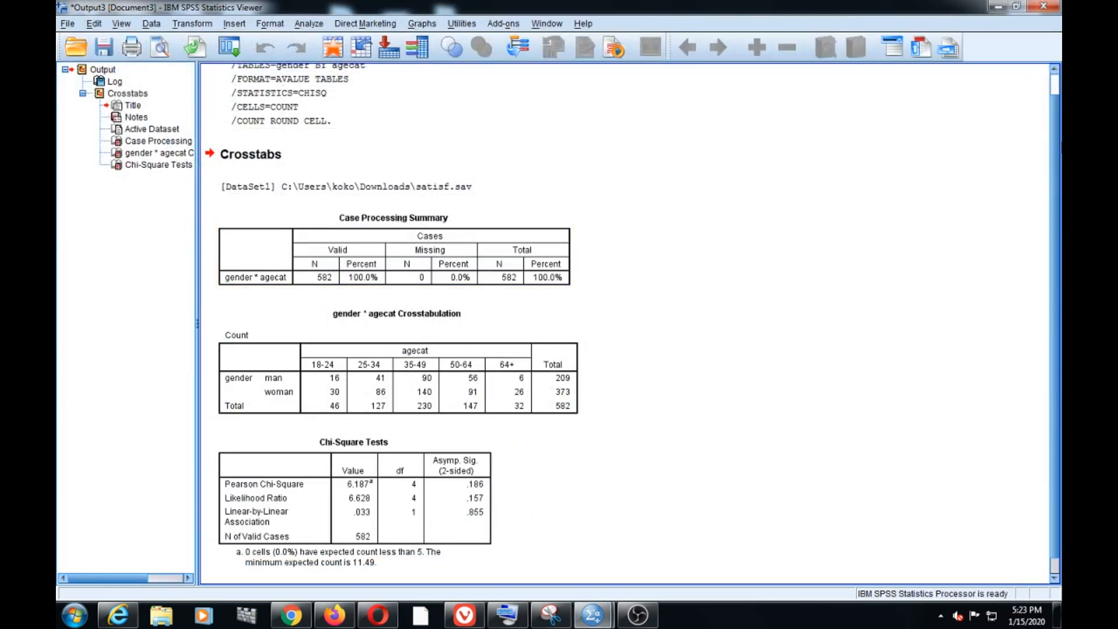
{"action": "left_click_drag", "start_coordinate": [1054, 144], "coordinate": [1053, 190]}
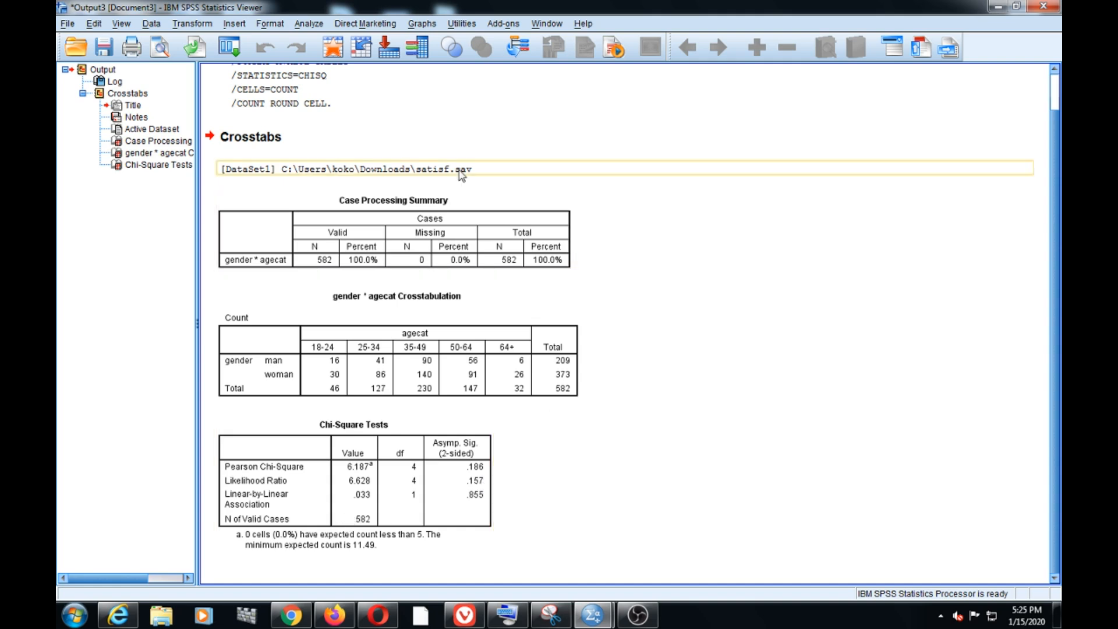
{"action": "left_click", "coordinate": [308, 25]}
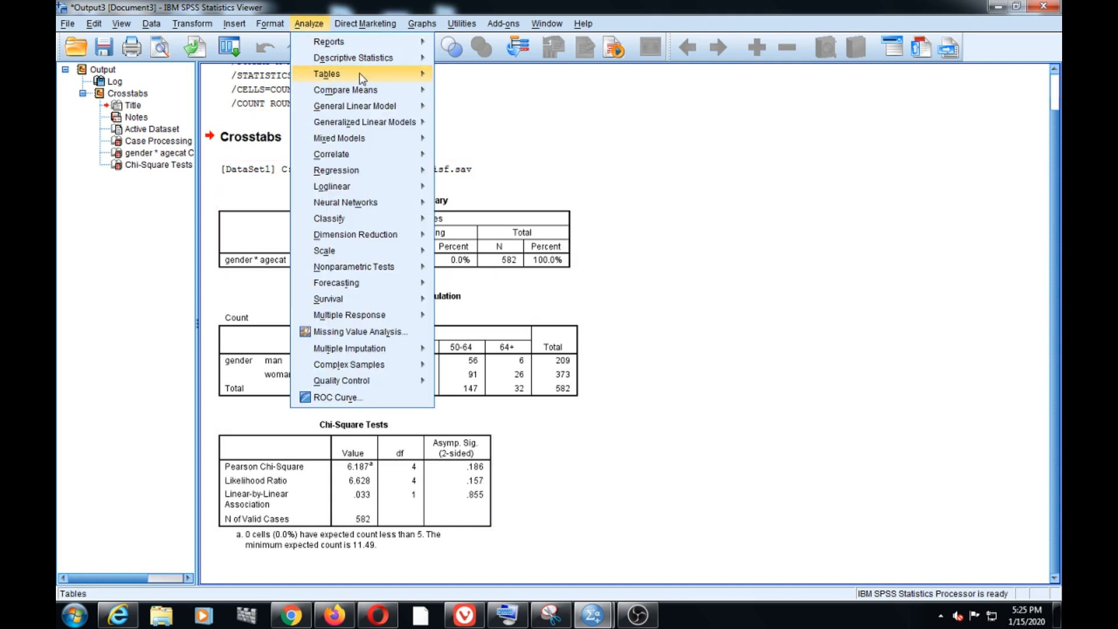
{"action": "mouse_move", "coordinate": [362, 58]}
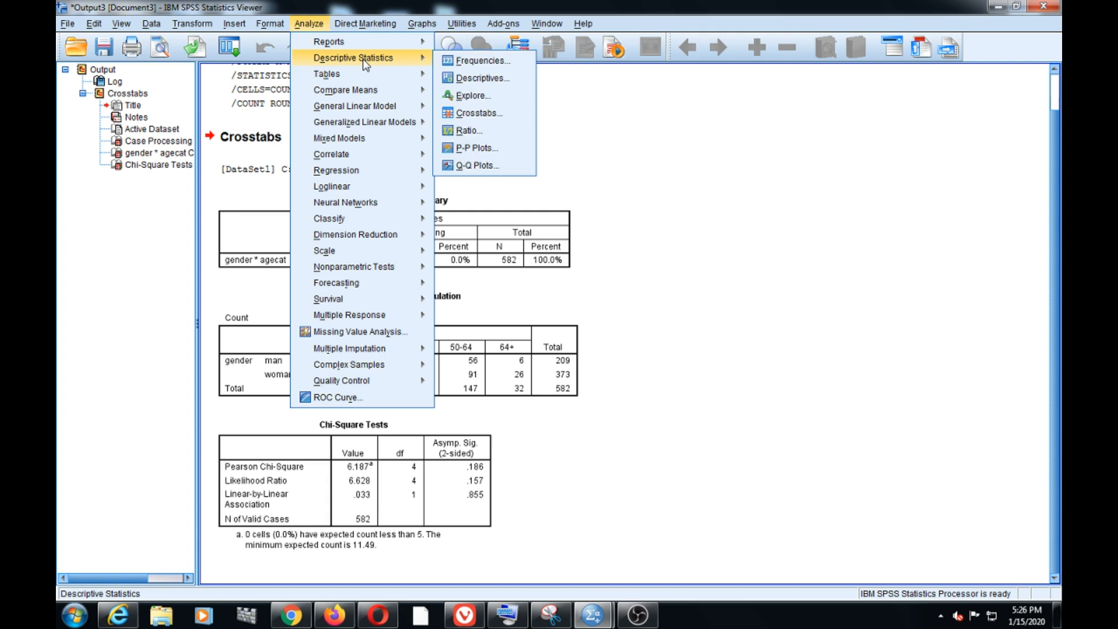
{"action": "left_click", "coordinate": [481, 78]}
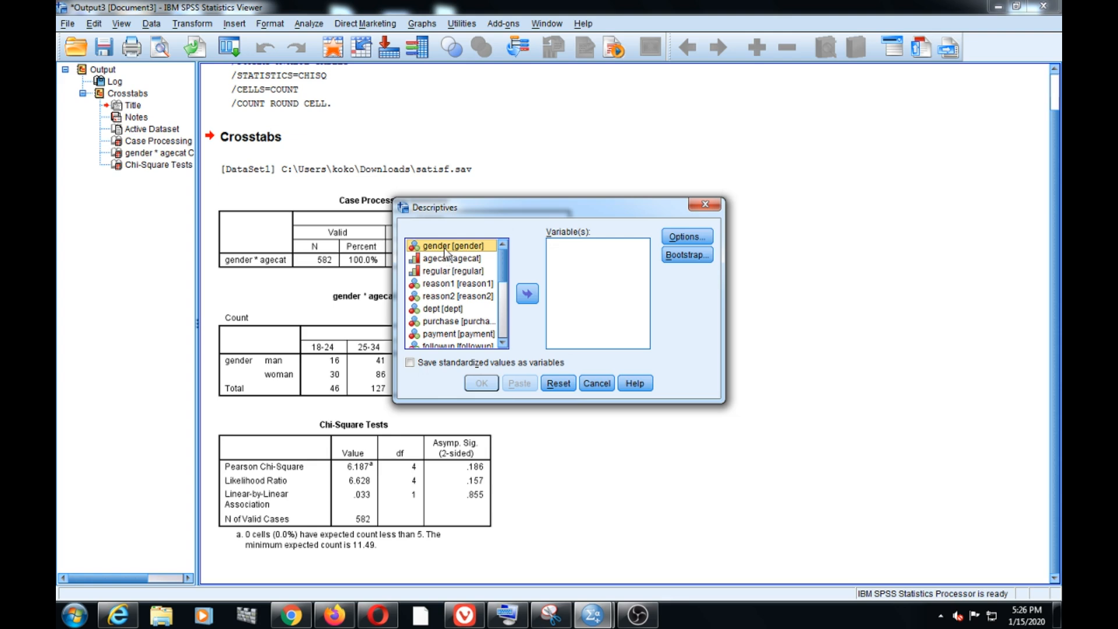
{"action": "left_click", "coordinate": [705, 205]}
Step: Reopen the Crosstabs setup and replace agecat with reason1 as the column variable, keeping gender in the rows
{"action": "left_click", "coordinate": [309, 24]}
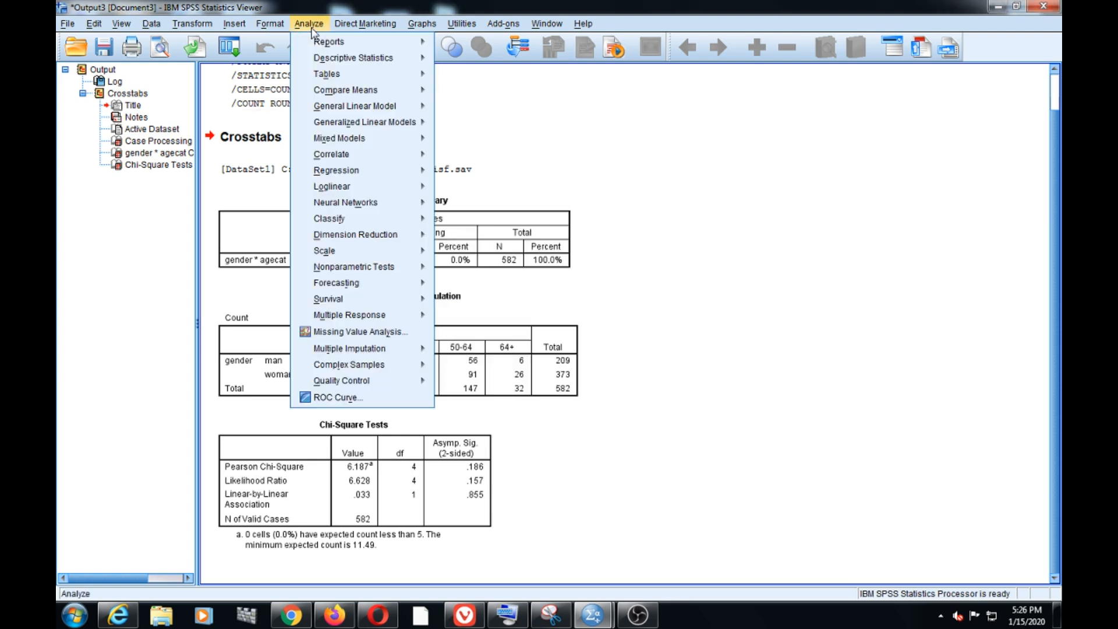
{"action": "mouse_move", "coordinate": [405, 60]}
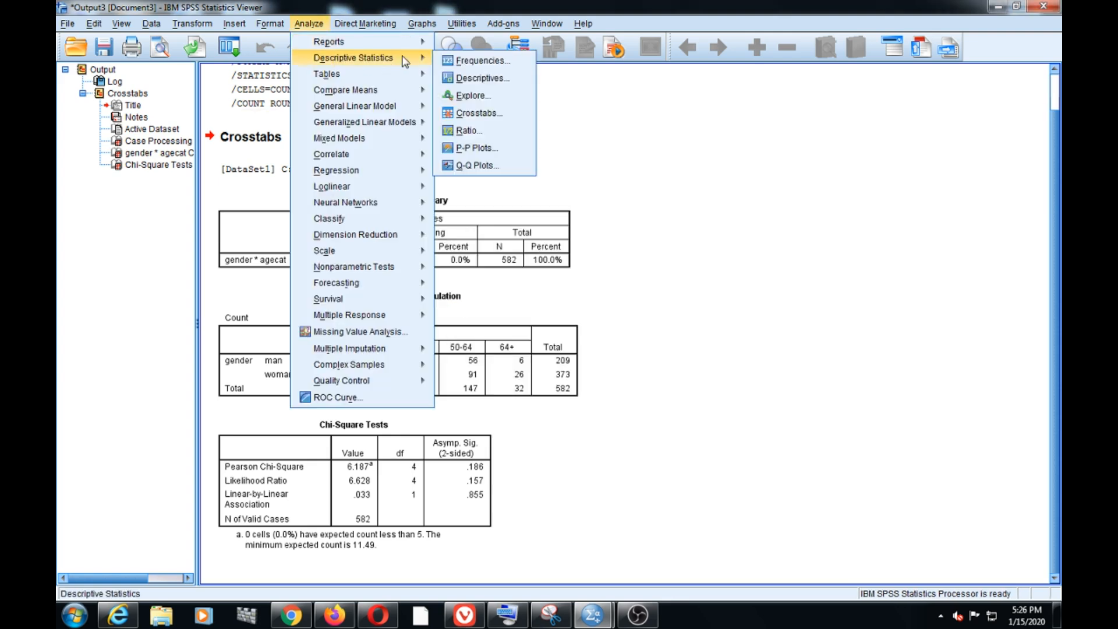
{"action": "left_click", "coordinate": [478, 113]}
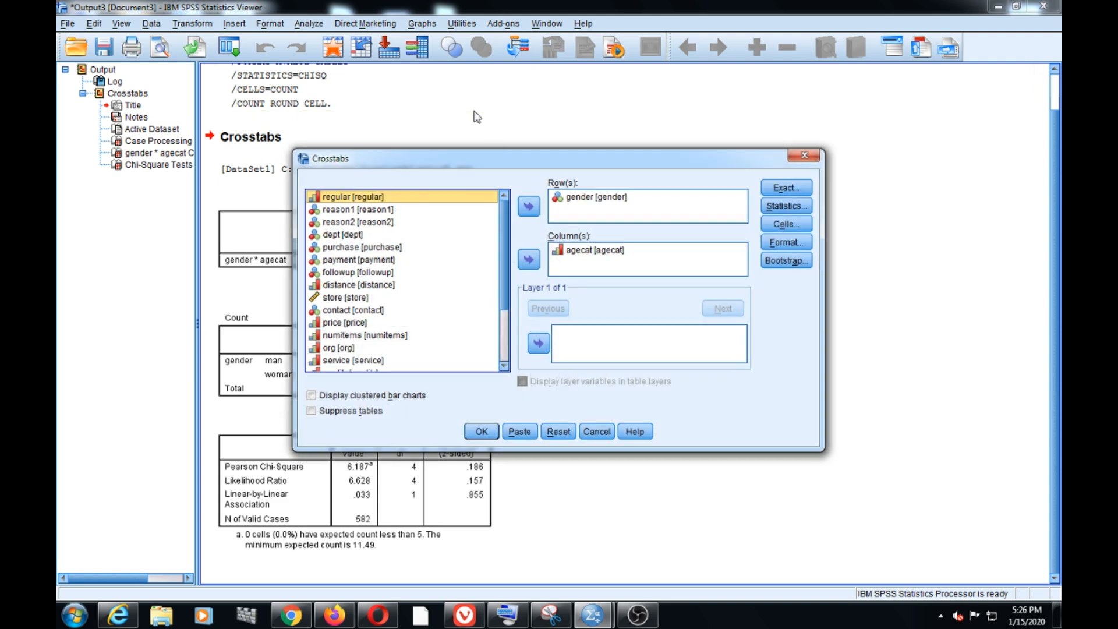
{"action": "left_click", "coordinate": [593, 256]}
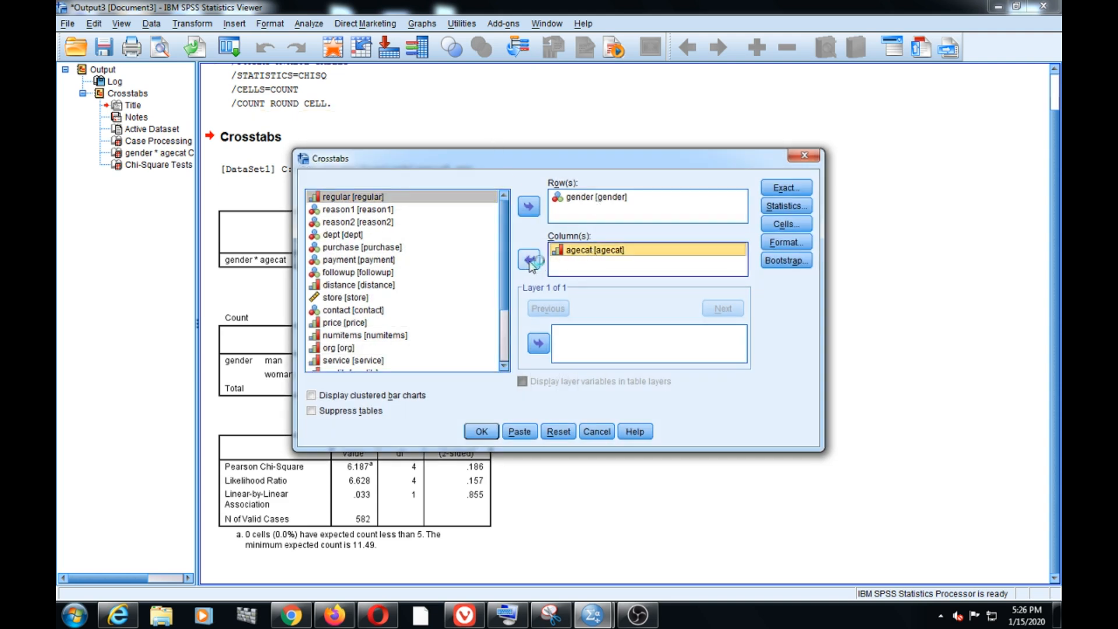
{"action": "left_click", "coordinate": [528, 262]}
{"action": "left_click", "coordinate": [357, 223]}
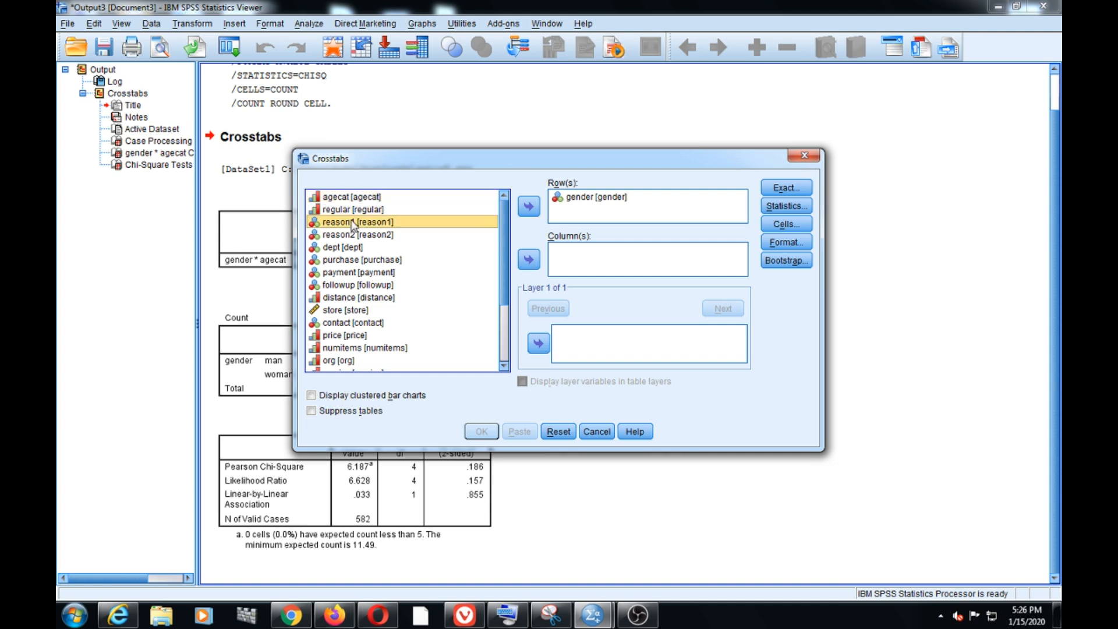
{"action": "left_click", "coordinate": [528, 259]}
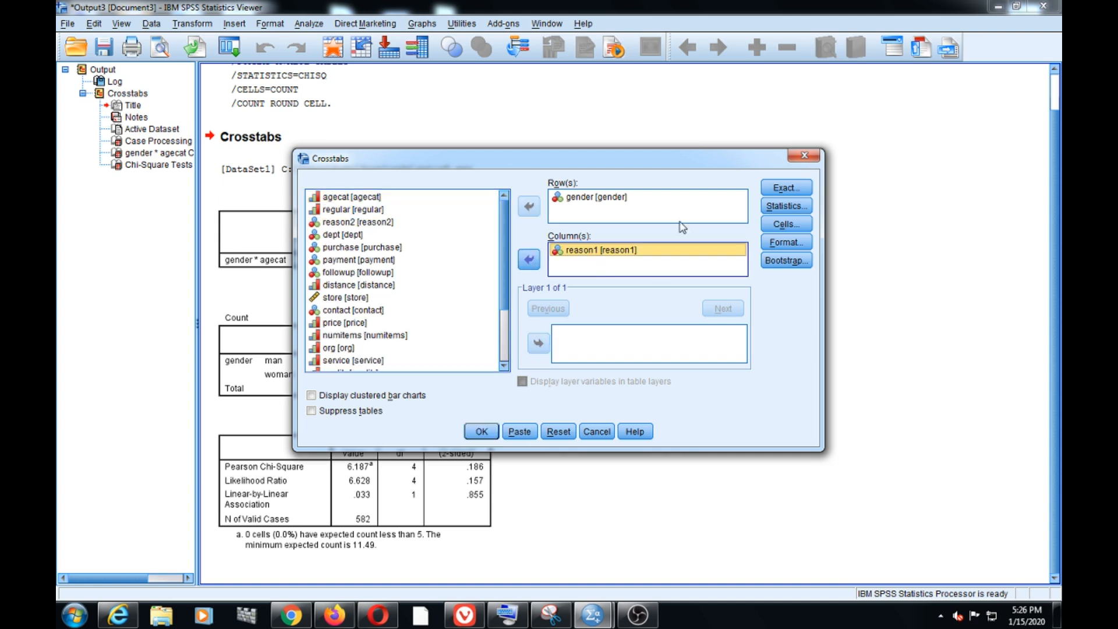
Step: Check that the Chi-square statistic is selected and run the gender by reason1 crosstab
{"action": "left_click", "coordinate": [764, 210]}
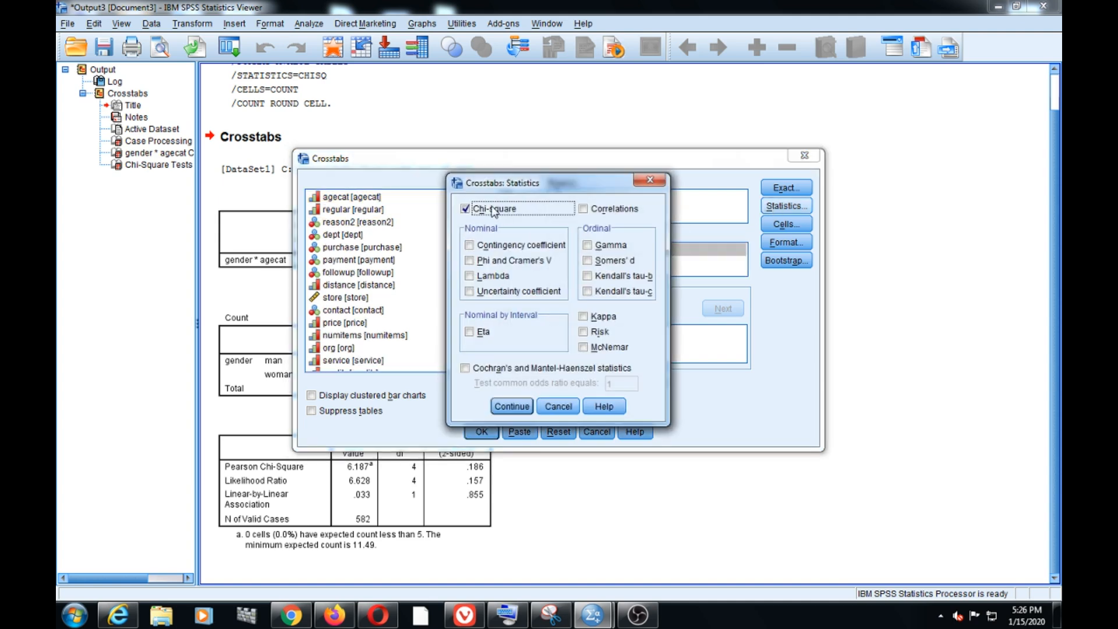
{"action": "left_click", "coordinate": [511, 407]}
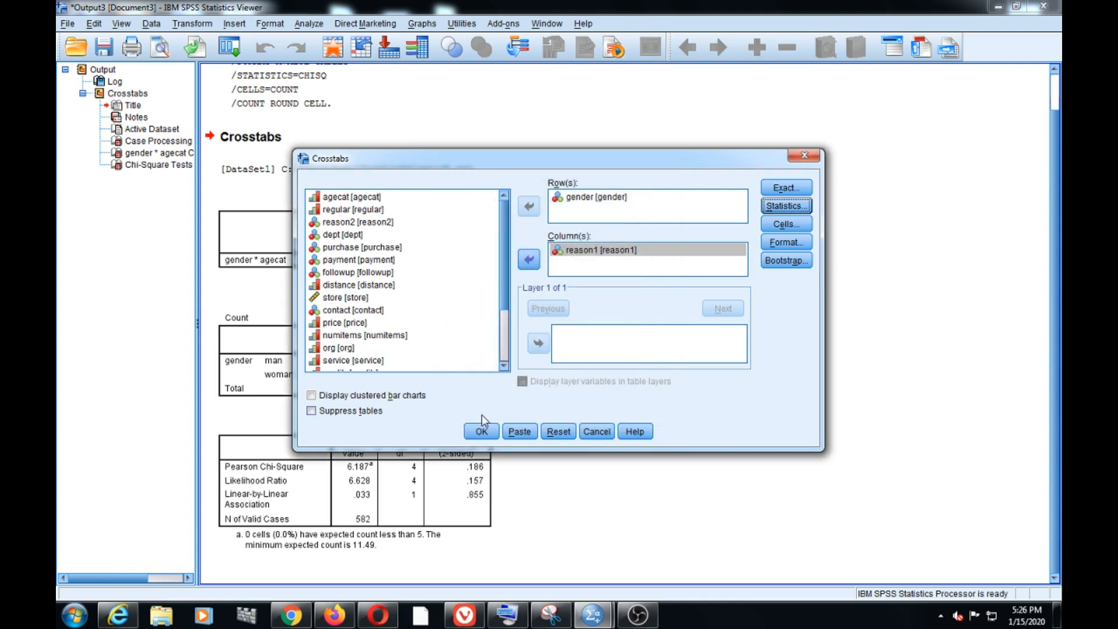
{"action": "left_click", "coordinate": [481, 434]}
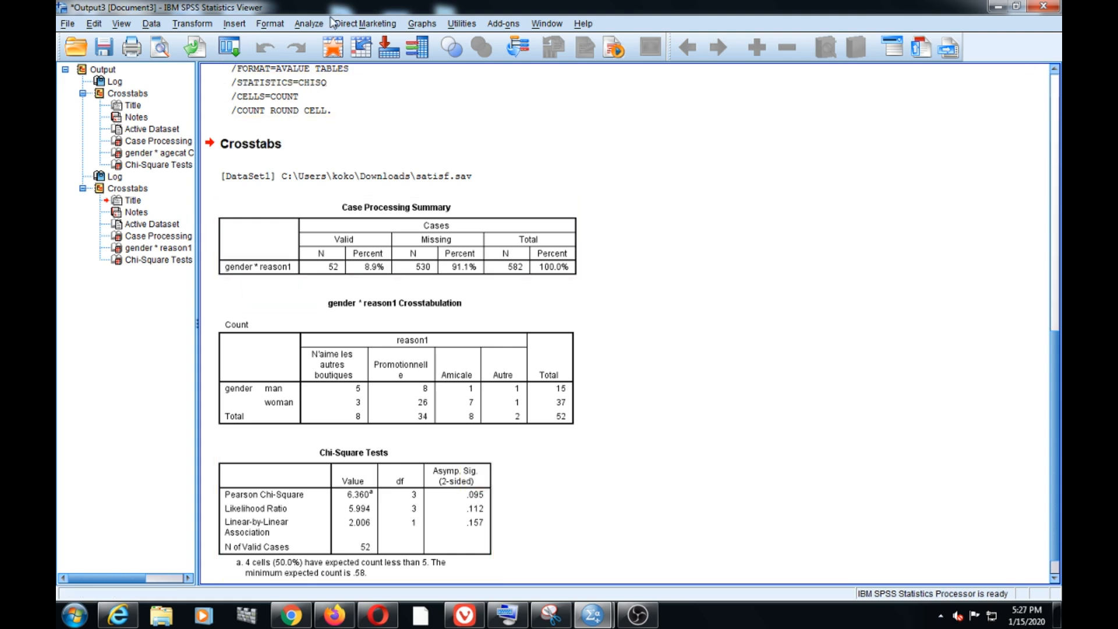
Step: Replace reason1 with reason2 as the crosstab's column variable and run the gender by reason2 analysis
{"action": "left_click", "coordinate": [308, 23]}
{"action": "mouse_move", "coordinate": [336, 75]}
{"action": "mouse_move", "coordinate": [352, 58]}
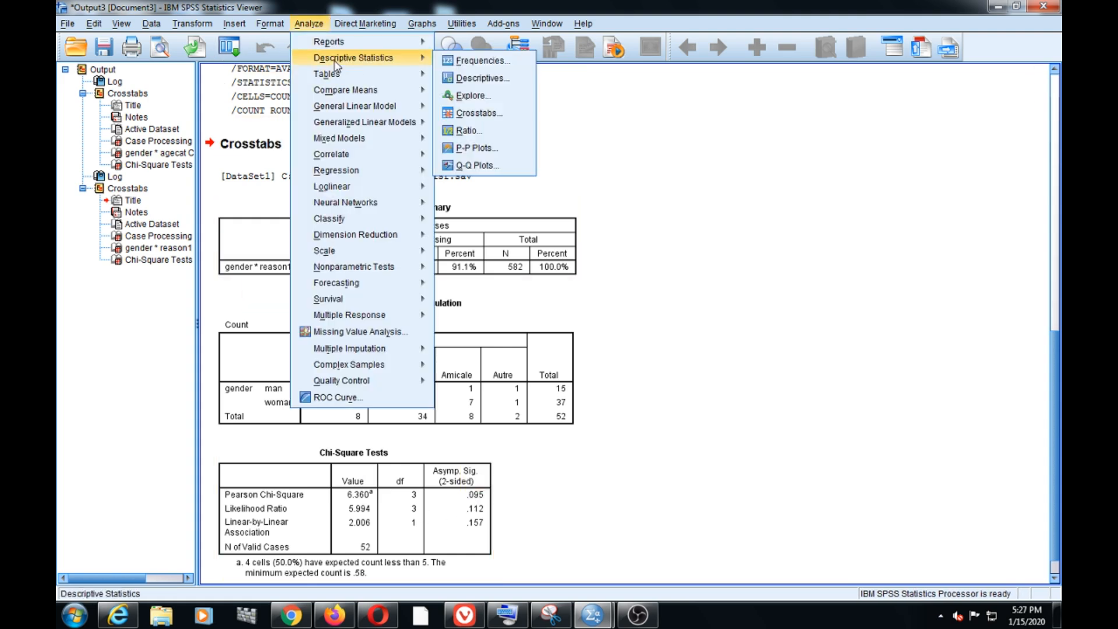
{"action": "left_click", "coordinate": [460, 111]}
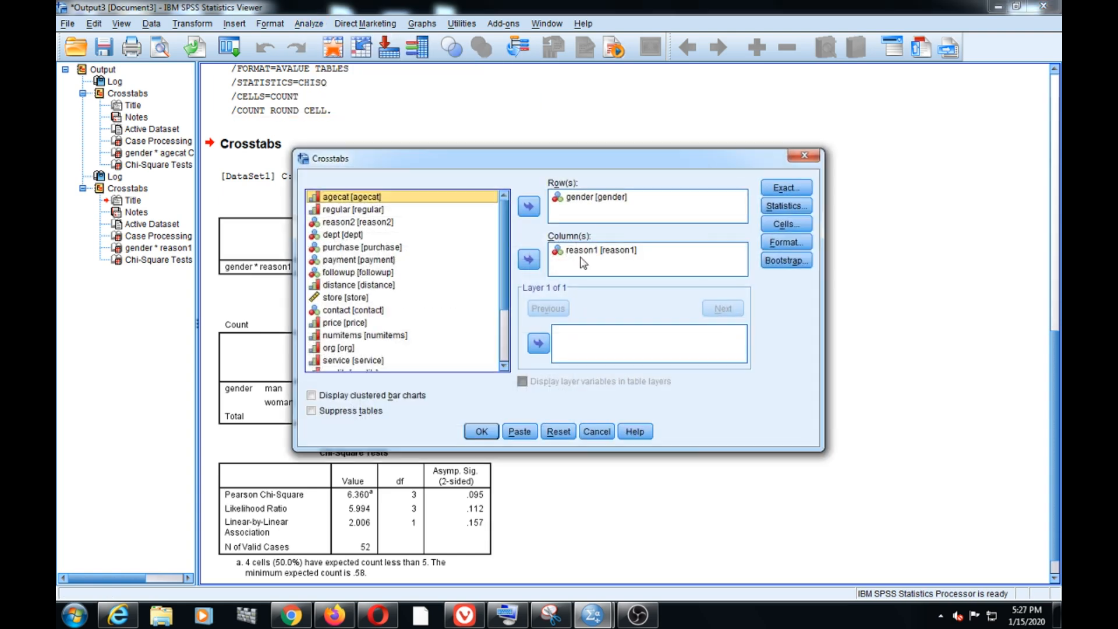
{"action": "left_click", "coordinate": [600, 250]}
{"action": "left_click", "coordinate": [528, 259]}
{"action": "left_click", "coordinate": [332, 235]}
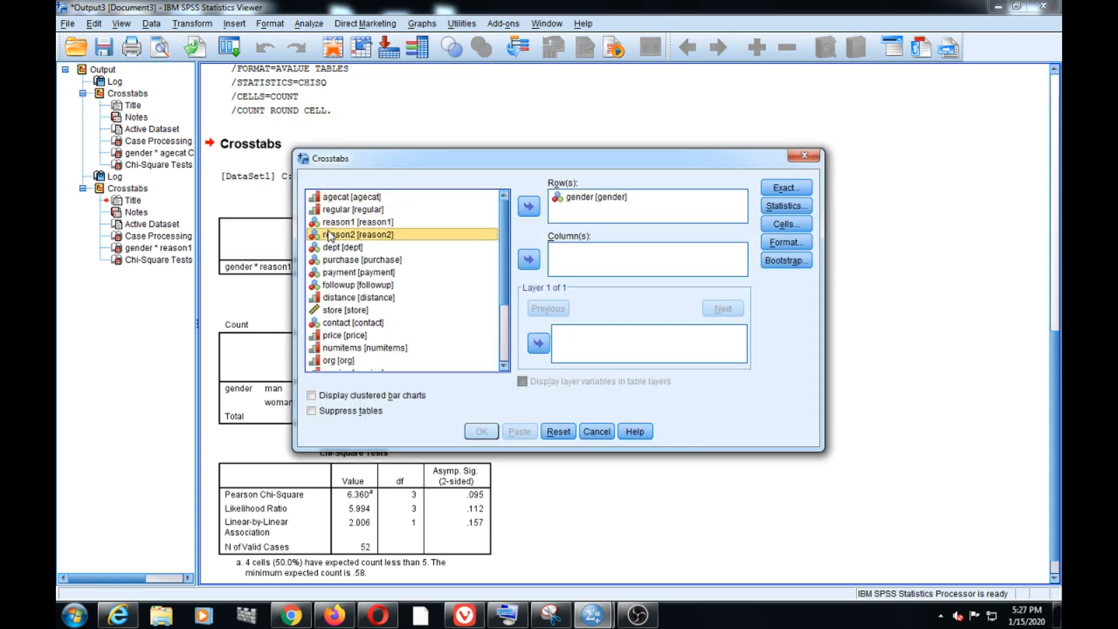
{"action": "left_click", "coordinate": [524, 256]}
{"action": "left_click", "coordinate": [480, 433]}
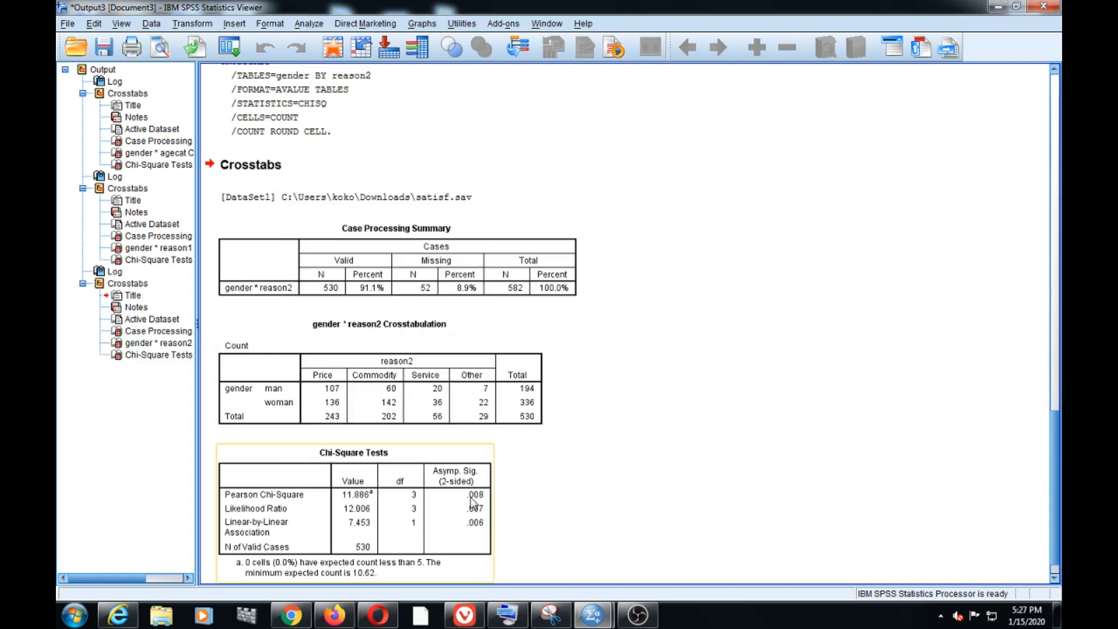
{"action": "left_click", "coordinate": [349, 424]}
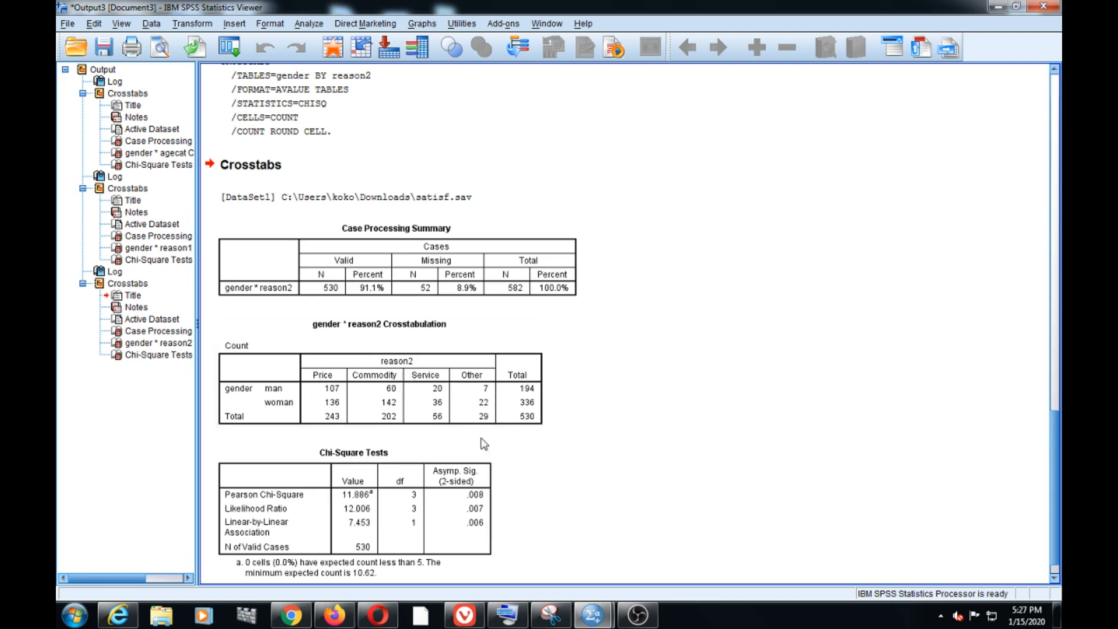
{"action": "left_click", "coordinate": [479, 468]}
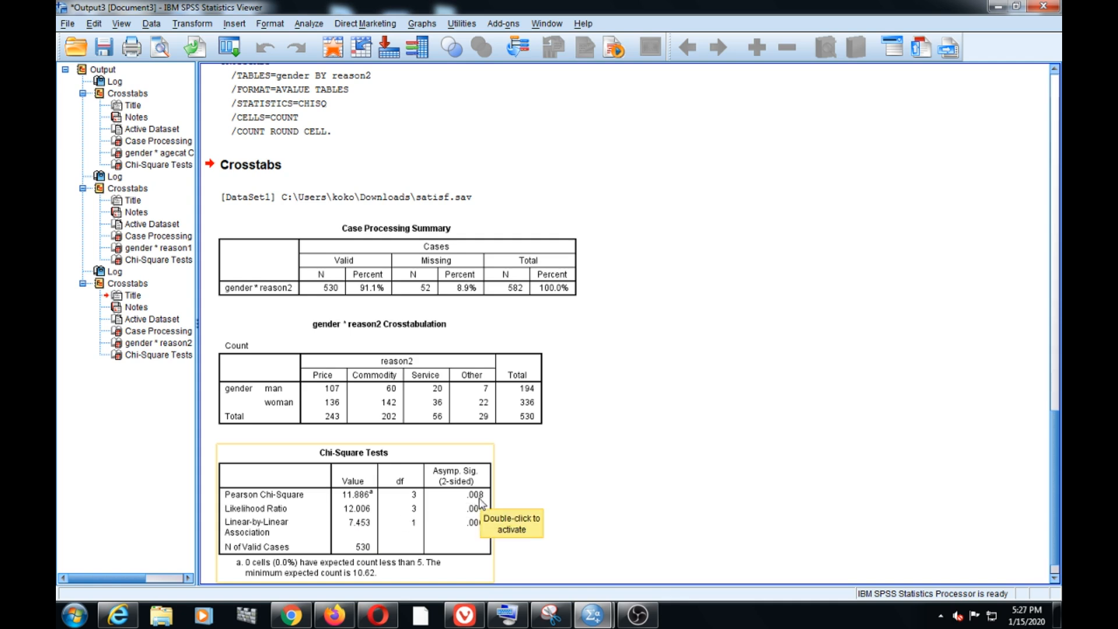
{"action": "left_click", "coordinate": [269, 443]}
{"action": "left_click", "coordinate": [267, 418]}
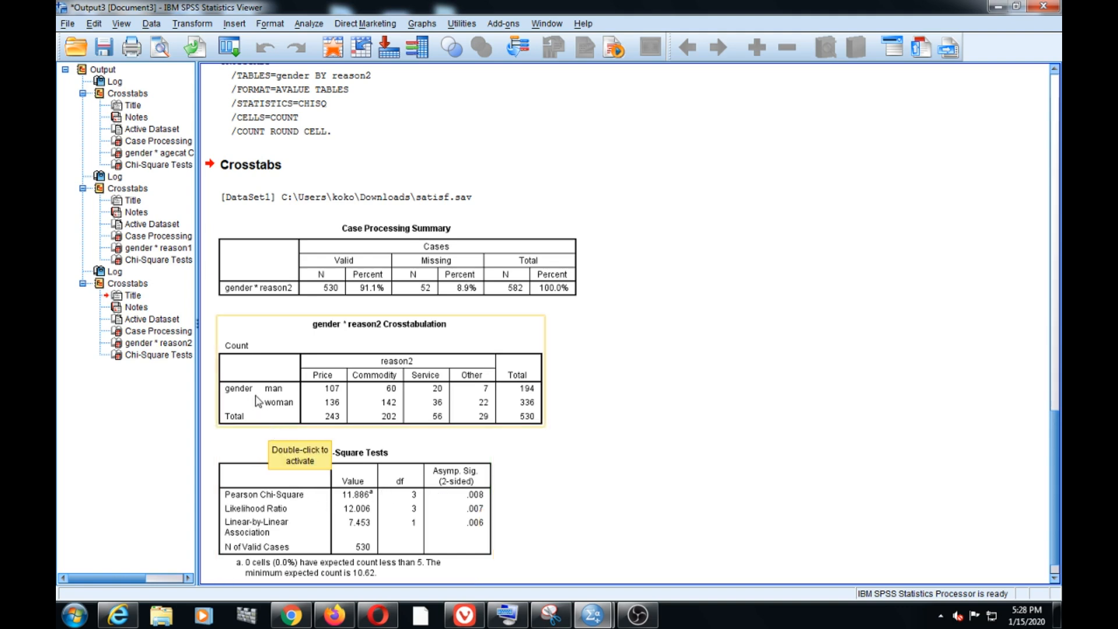